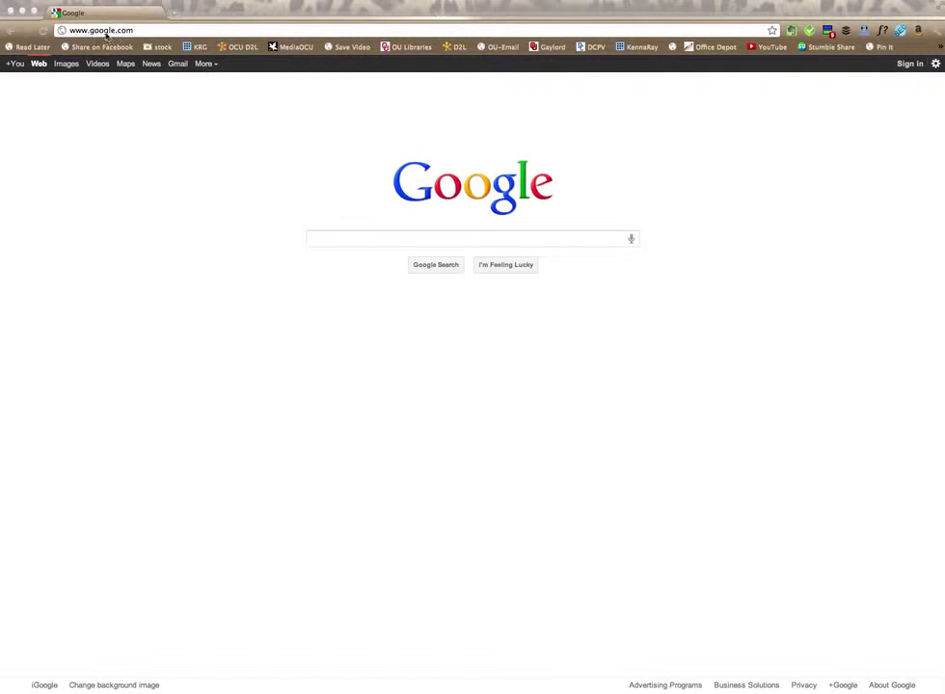
Sign in to Google Reader from More > Reader with the saved account e-mail and its password.
left_click(203, 66)
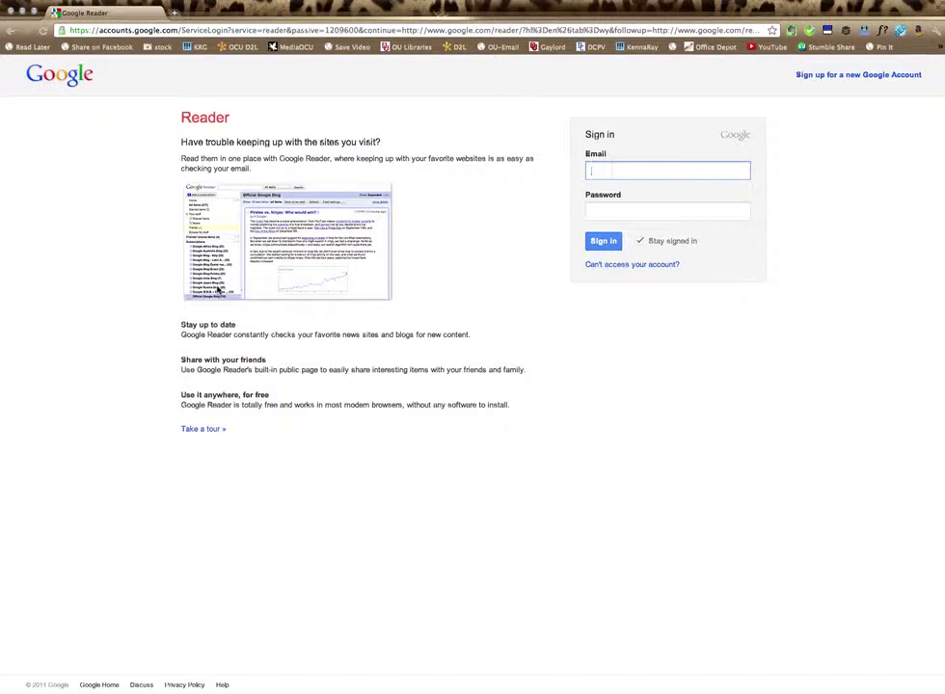
left_click(593, 170)
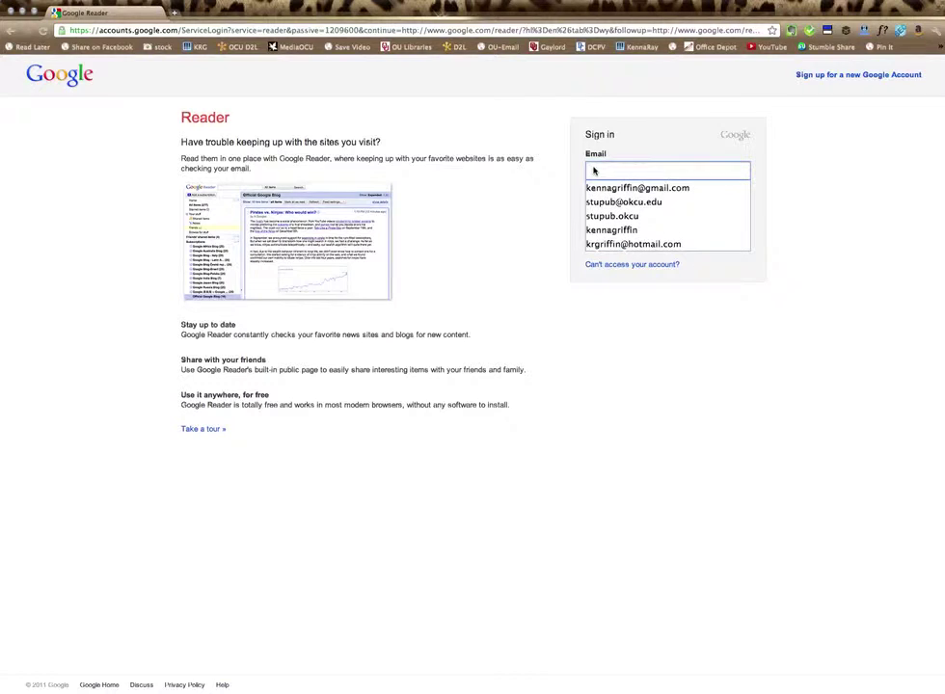
left_click(617, 188)
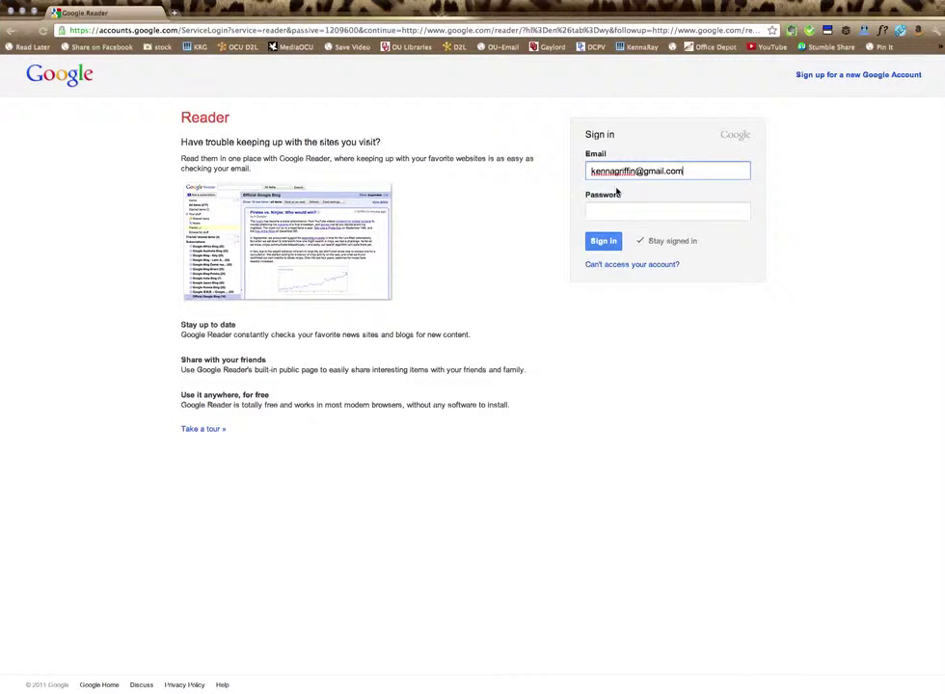
left_click(599, 212)
type("••••••••")
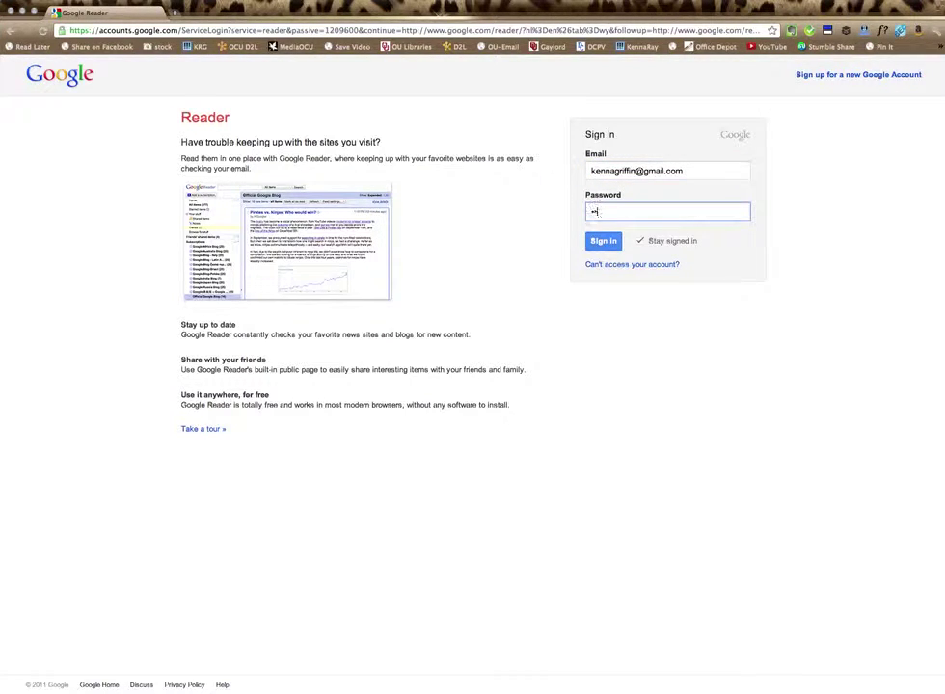
key("Return")
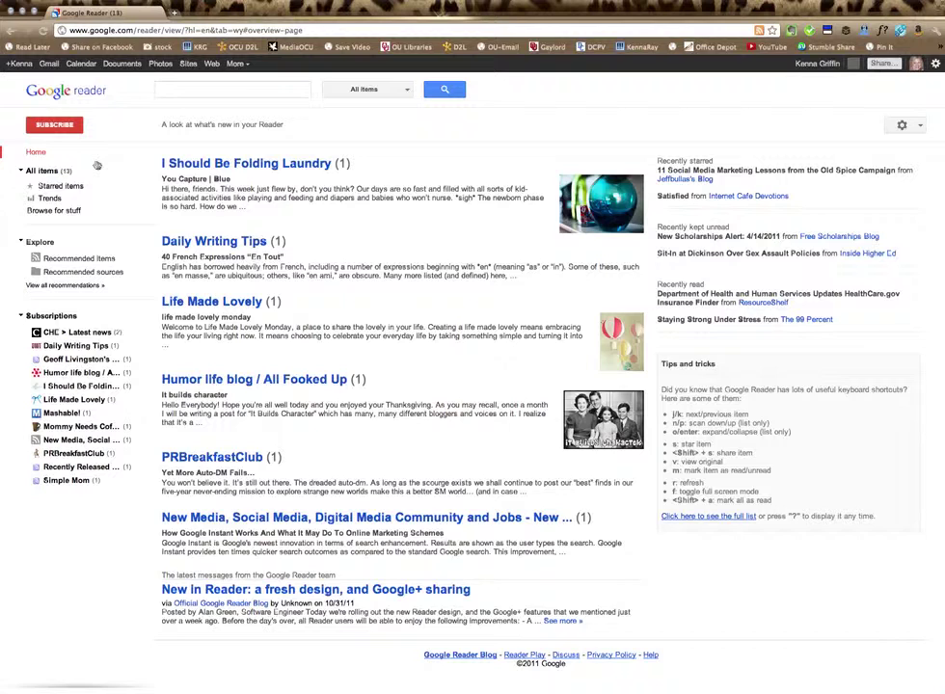
Open All items and switch the filter to all items, then back to the 13 new items.
left_click(56, 171)
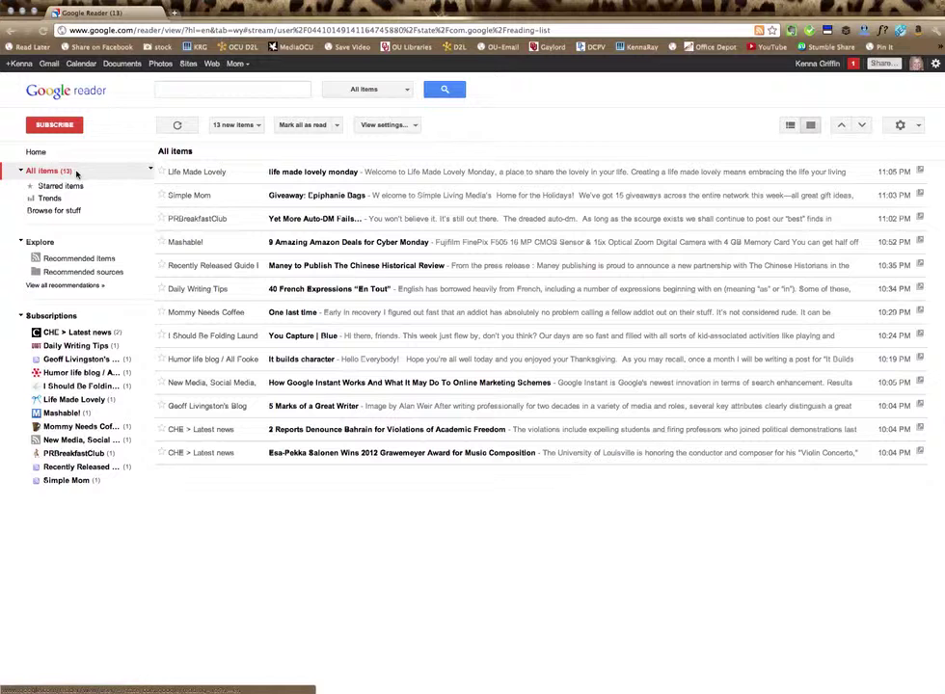
left_click(241, 125)
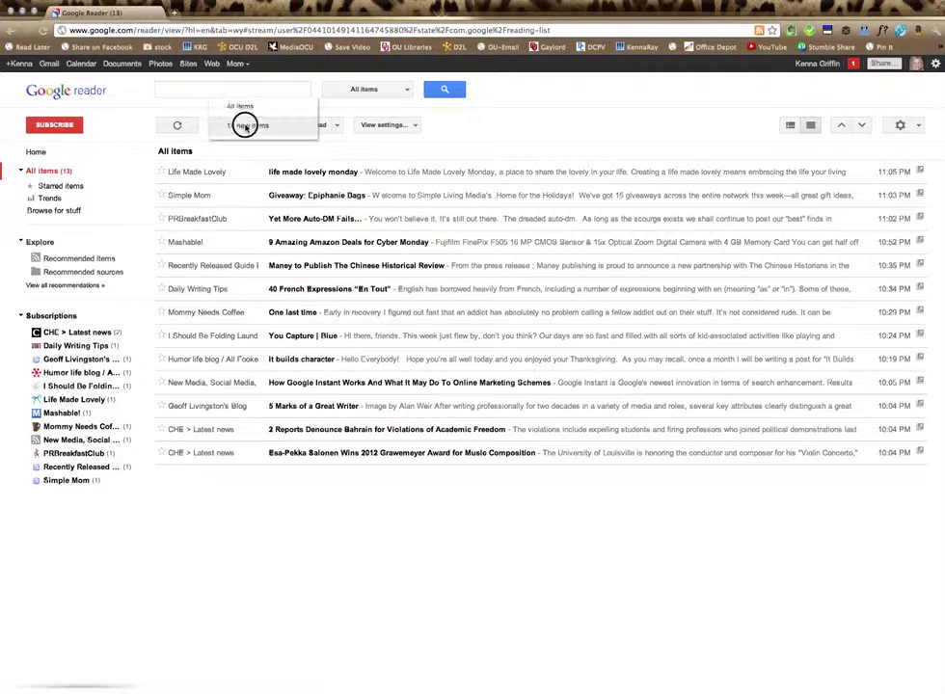
left_click(237, 106)
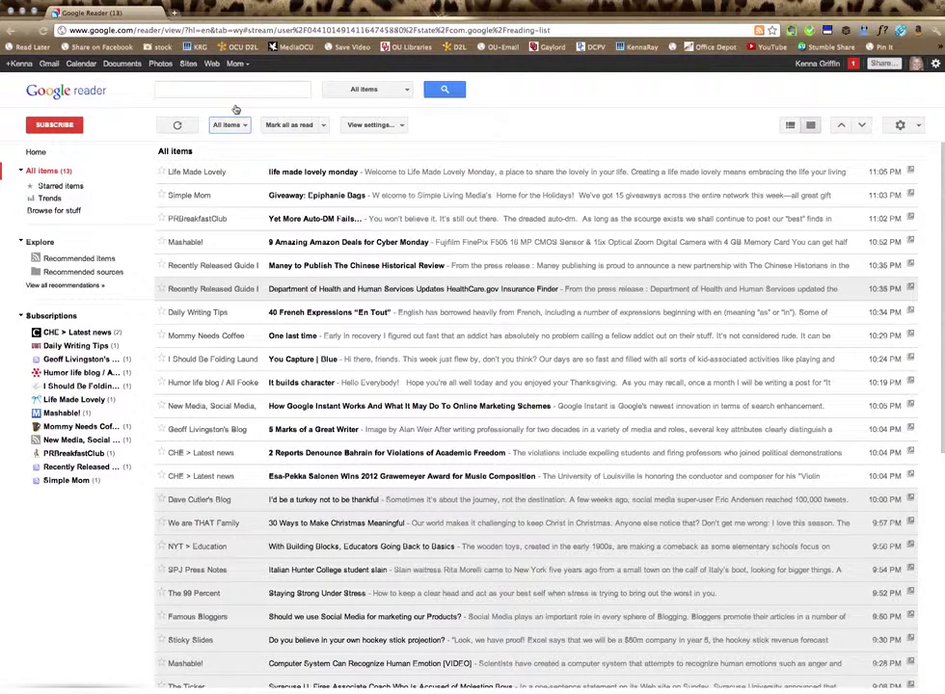
left_click(236, 124)
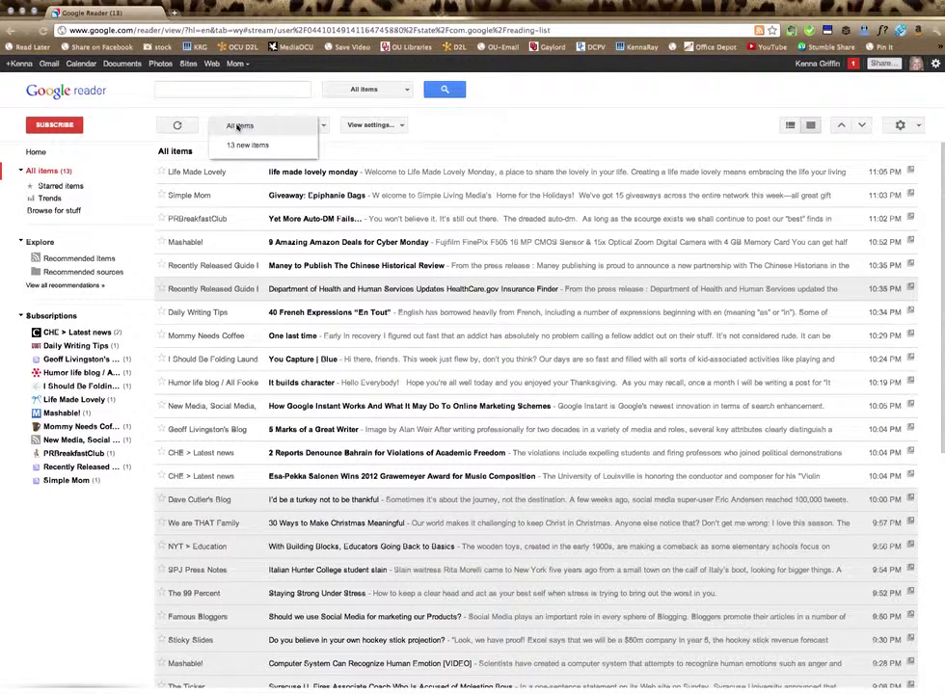
left_click(237, 146)
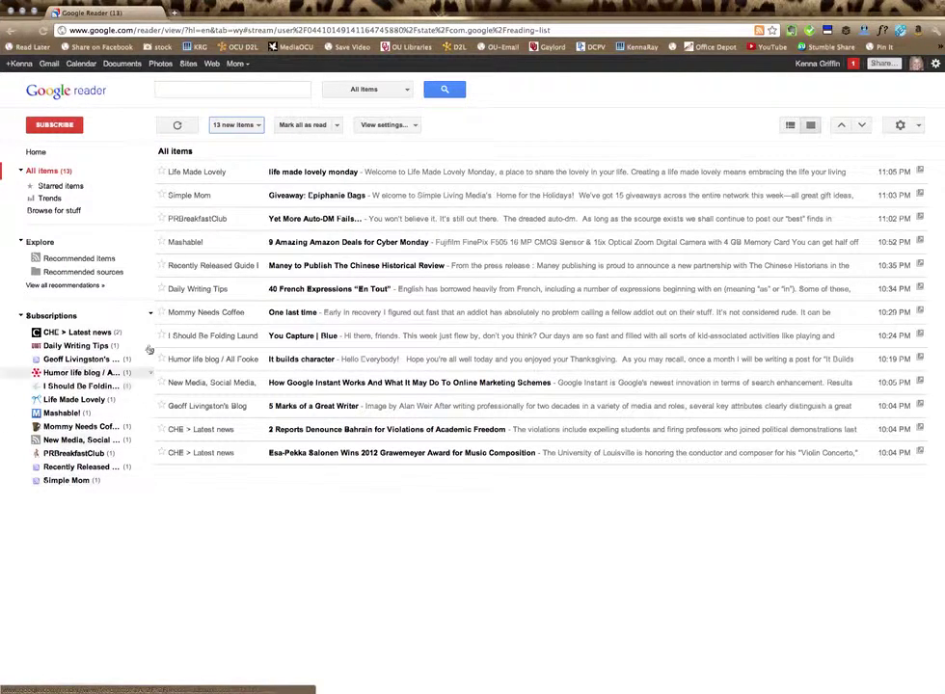
left_click(150, 315)
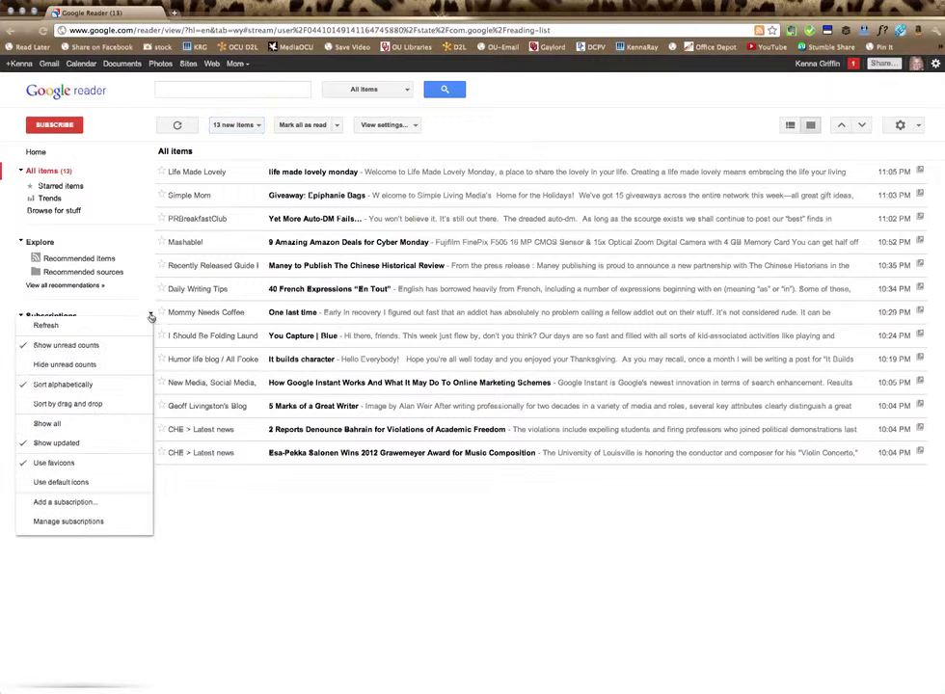
left_click(45, 423)
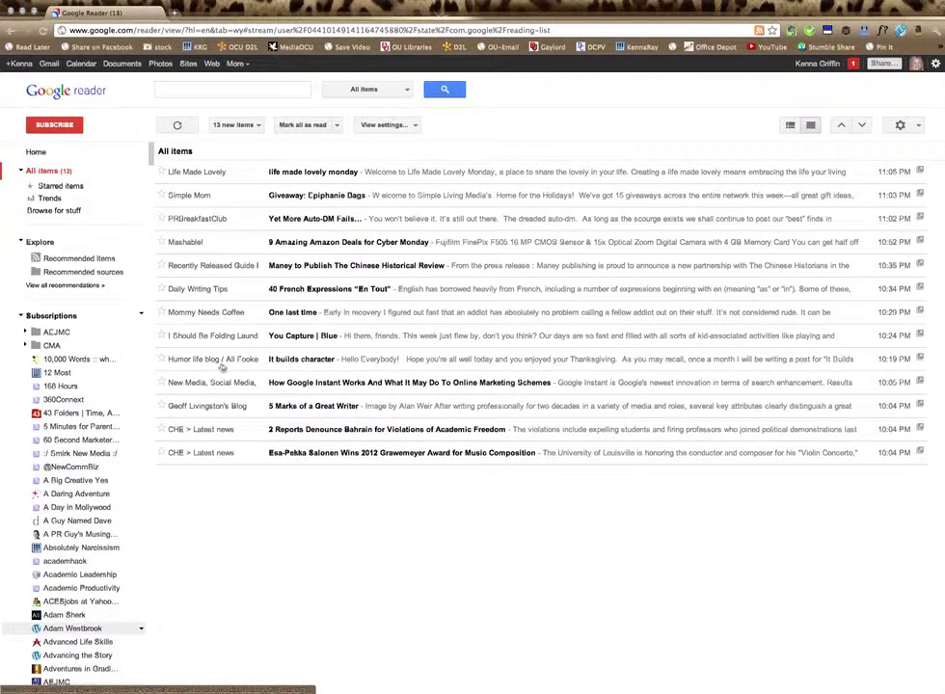
left_click(141, 315)
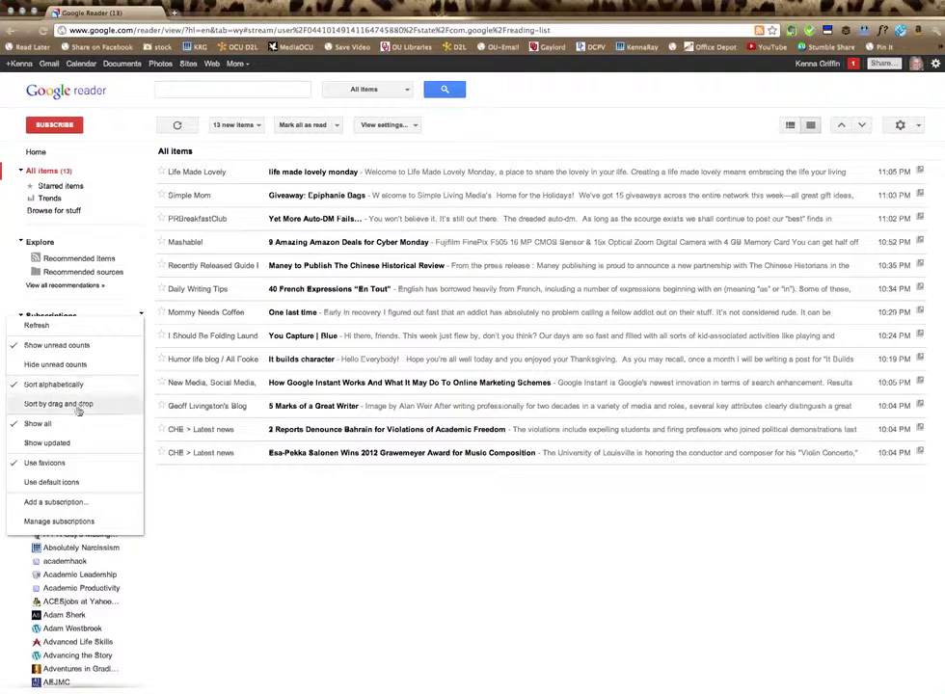
left_click(78, 442)
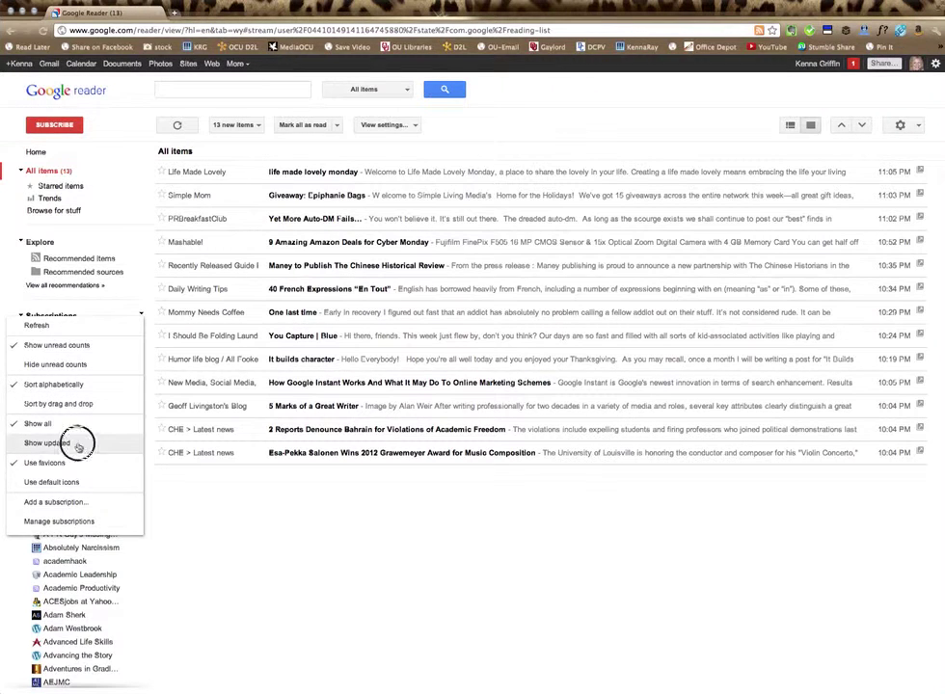
left_click(150, 314)
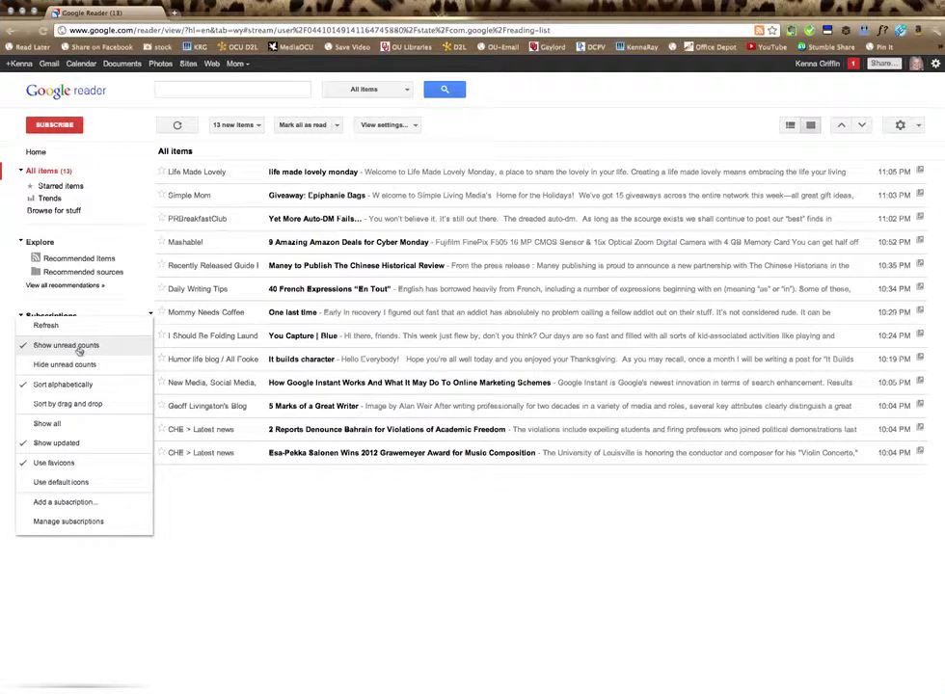
left_click(233, 542)
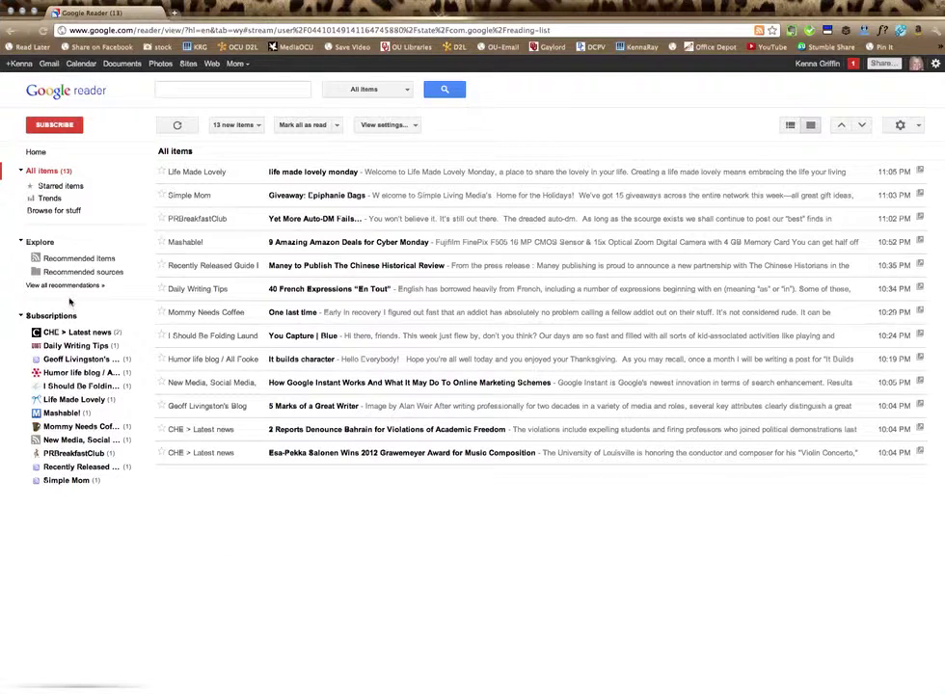
Search Browse for stuff for feeds matching the keywords 'public relations'.
left_click(53, 211)
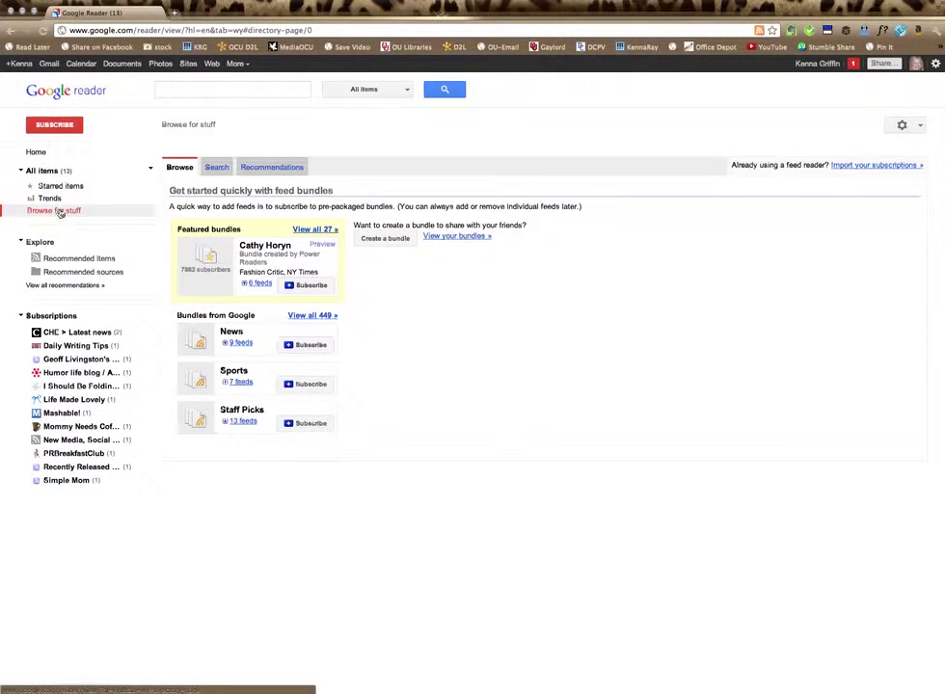
left_click(217, 168)
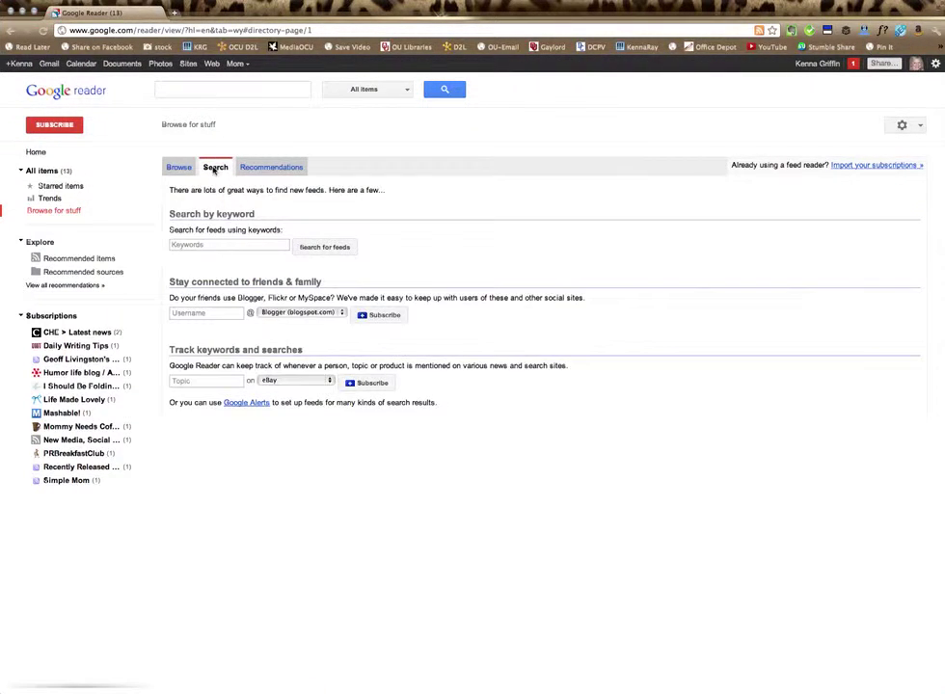
left_click(188, 245)
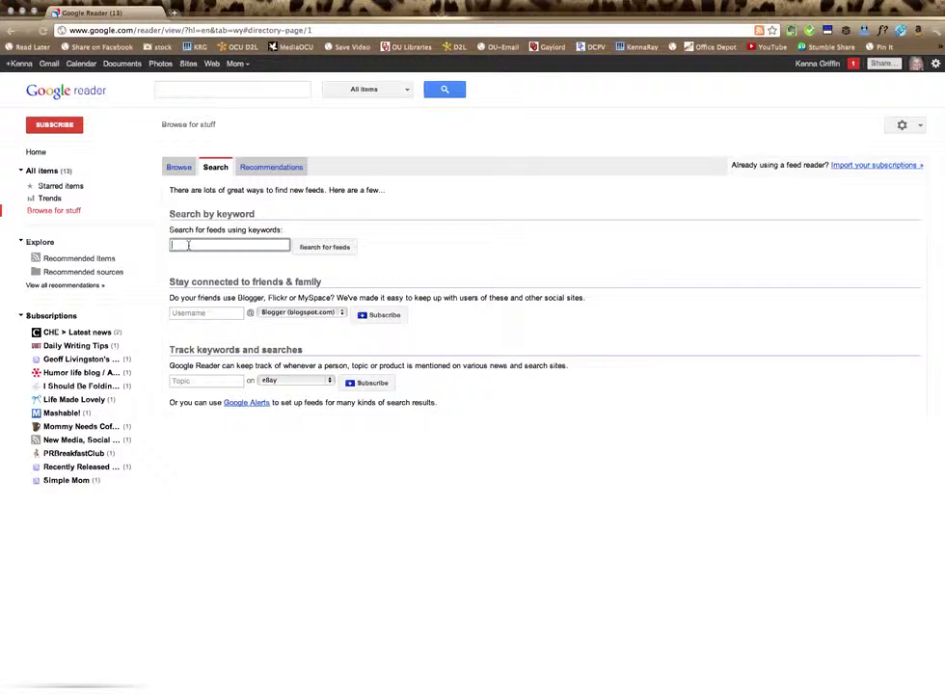
type("public relations")
left_click(335, 248)
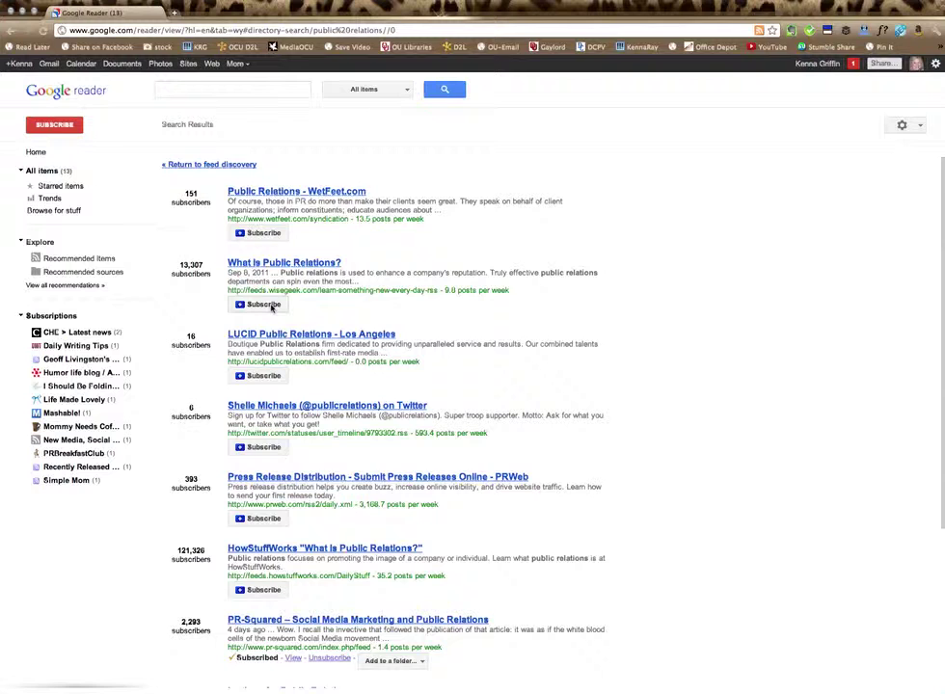
Subscribe to 'What is Public Relations?' and file it in a Public Relations folder.
left_click(263, 305)
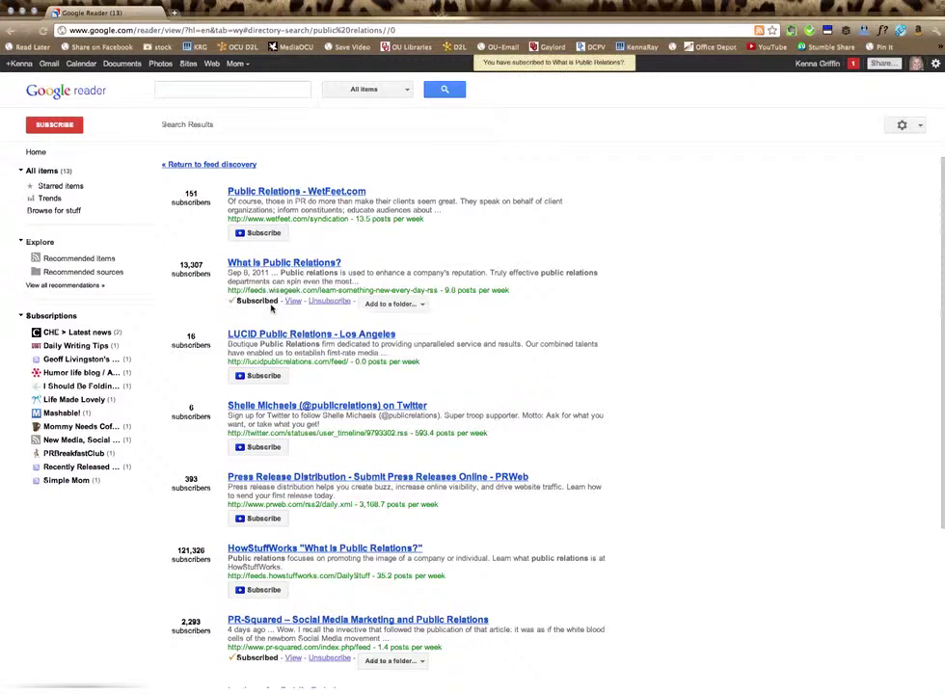
left_click(397, 305)
left_click(395, 379)
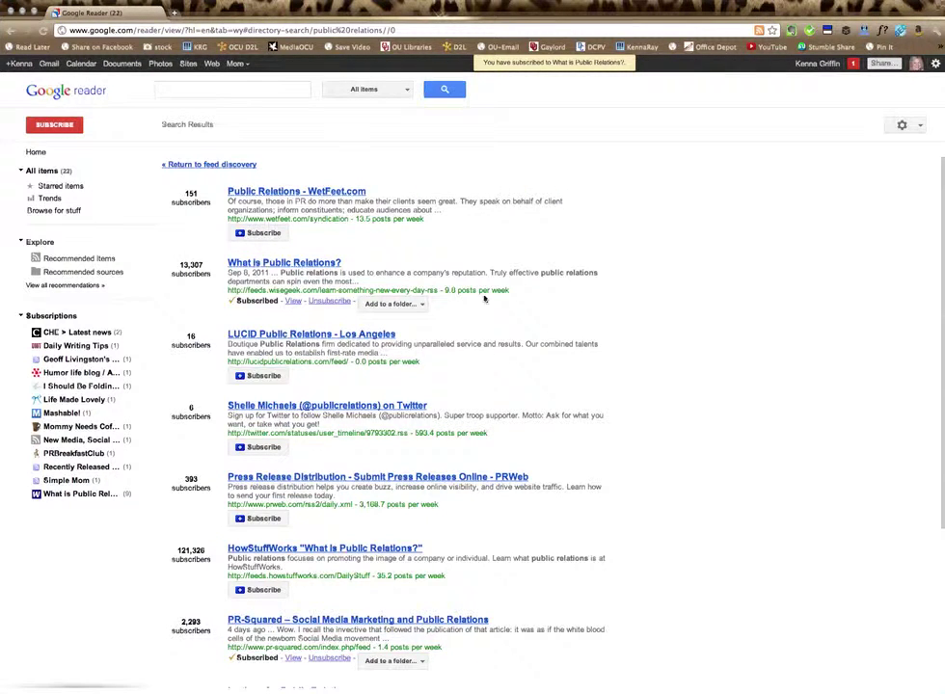
left_click(390, 304)
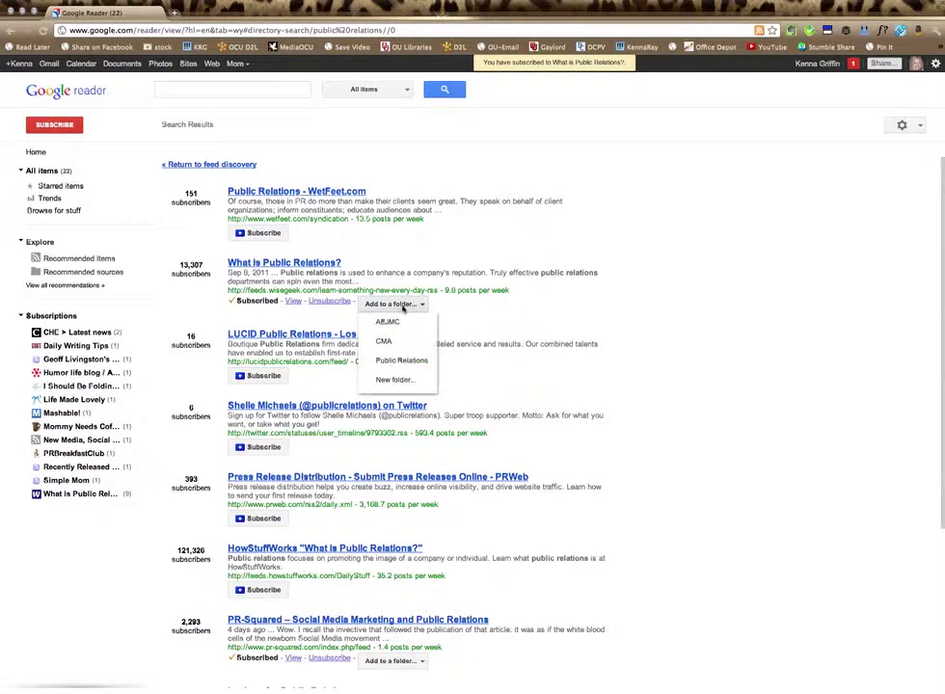
left_click(388, 365)
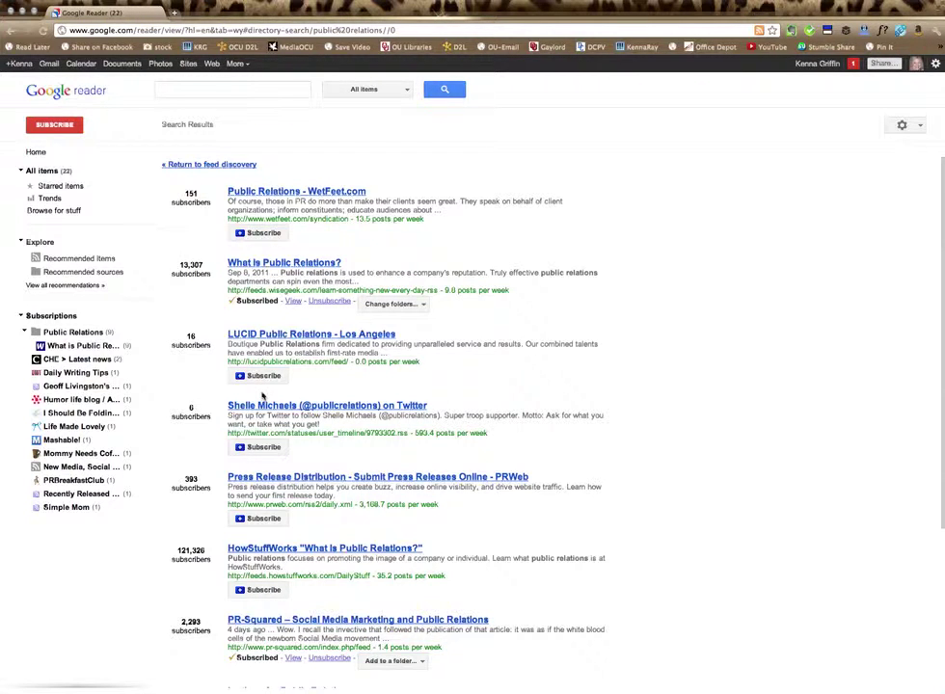
Delete the Public Relations folder, confirming with OK, then dismiss the CHE feed's menu unchanged.
left_click(125, 332)
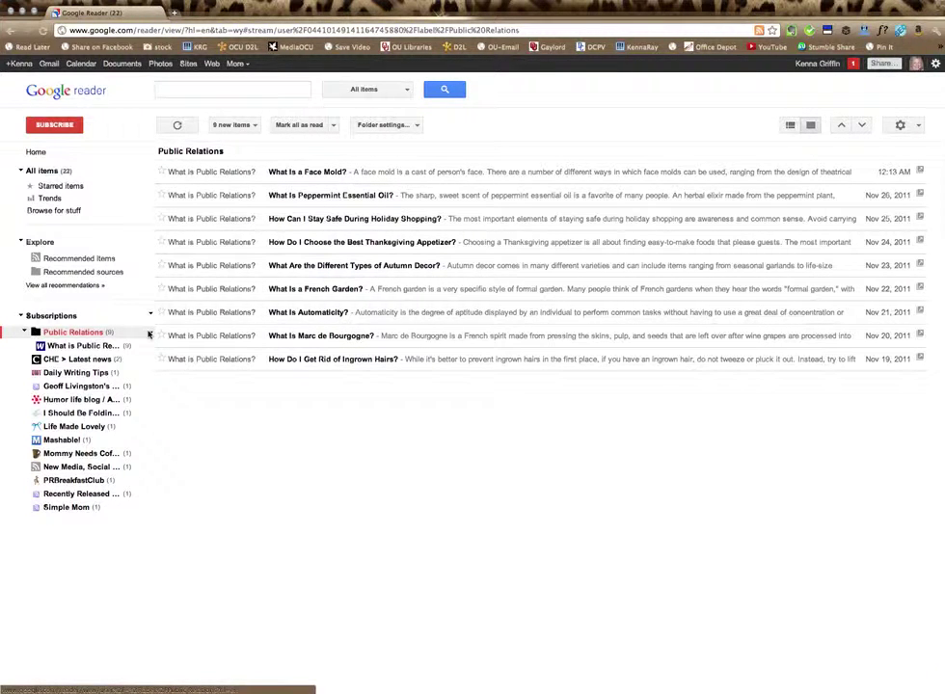
left_click(150, 334)
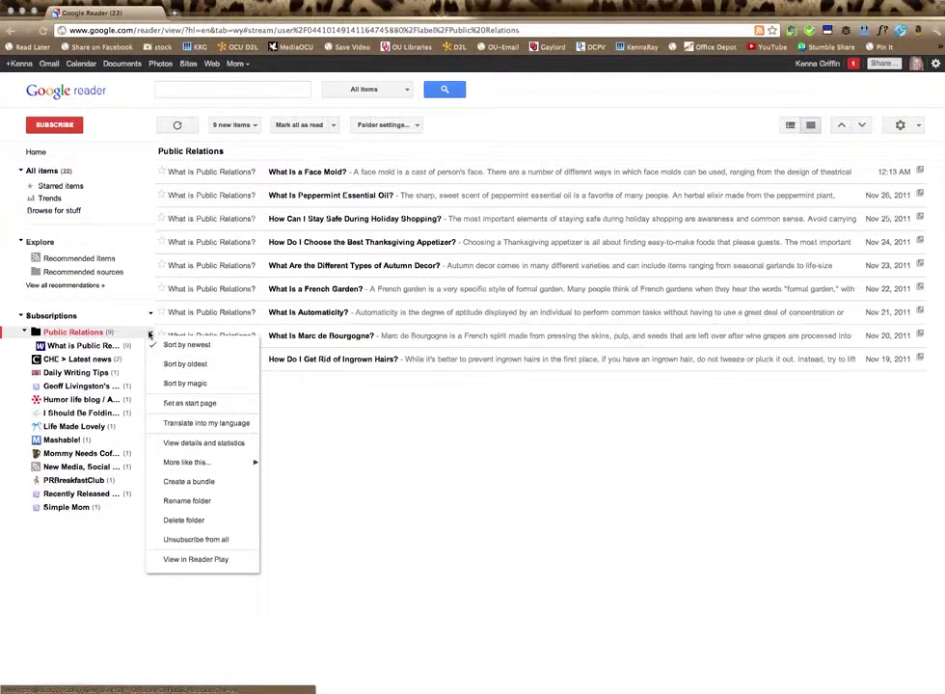
left_click(194, 521)
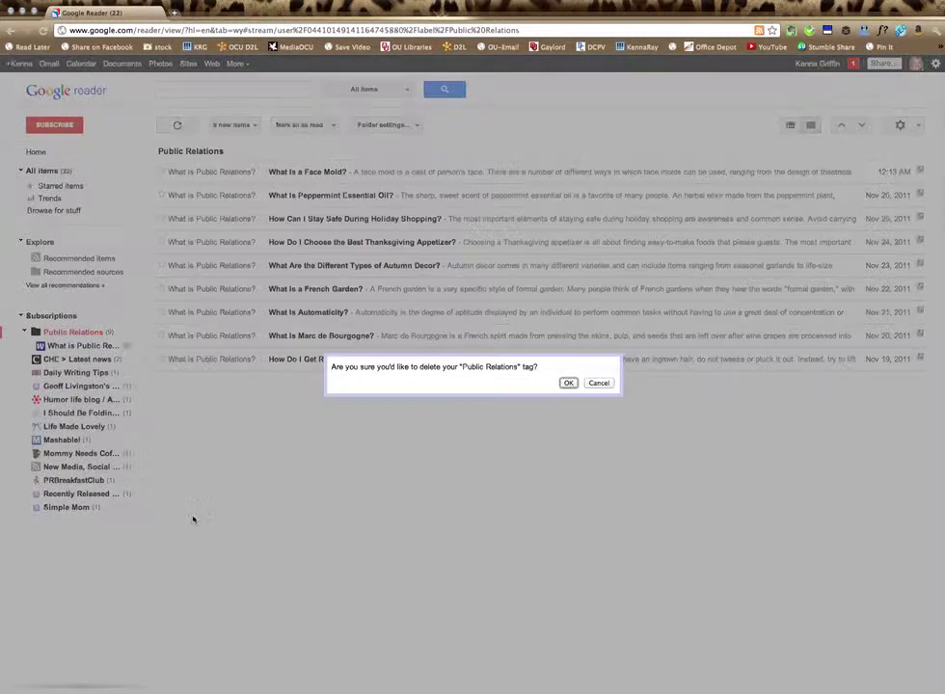
left_click(568, 383)
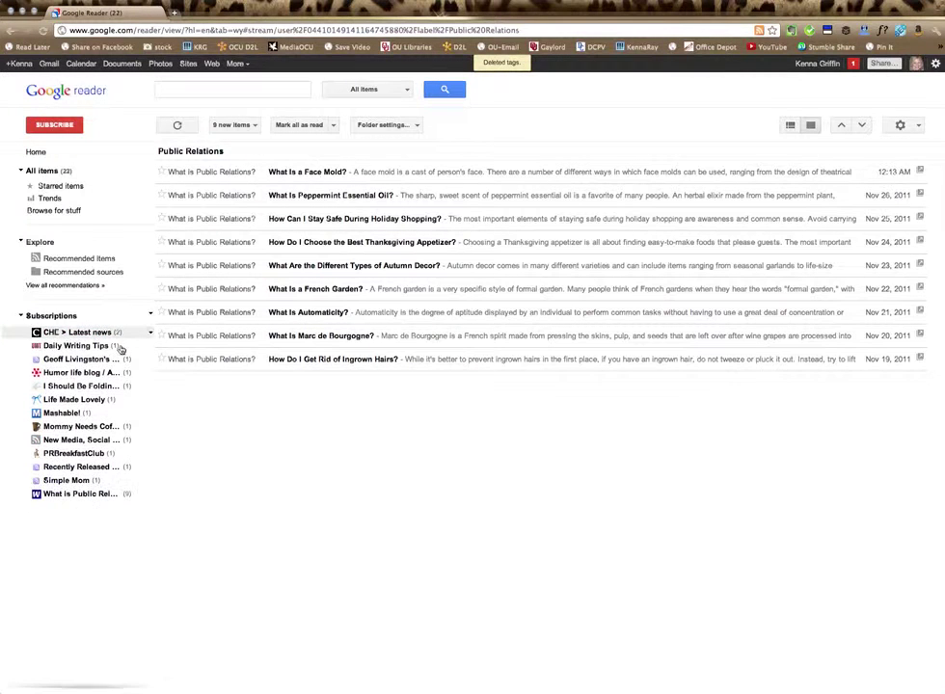
left_click(148, 334)
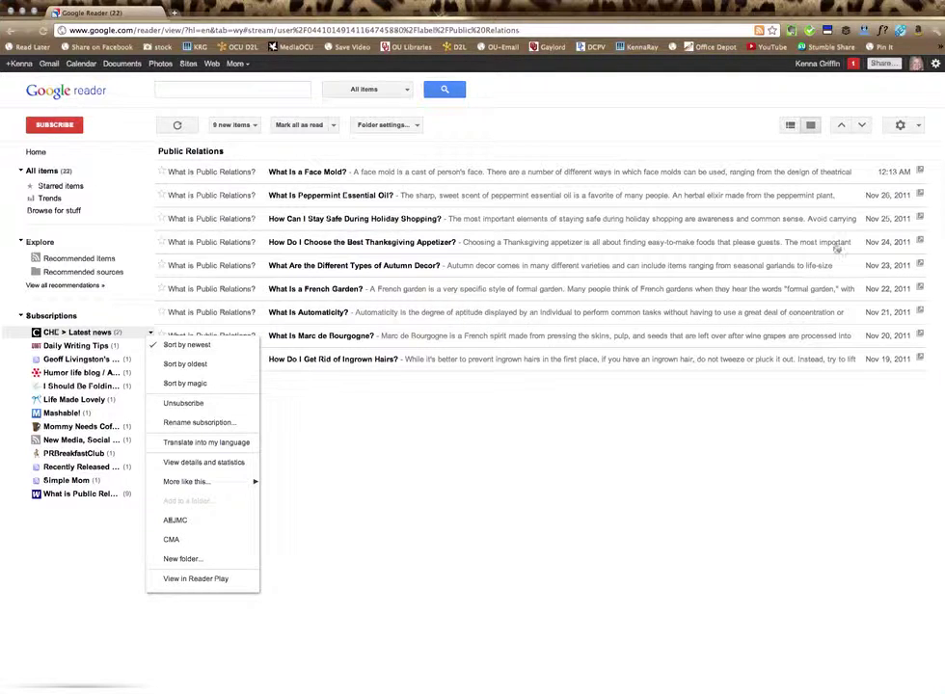
left_click(658, 133)
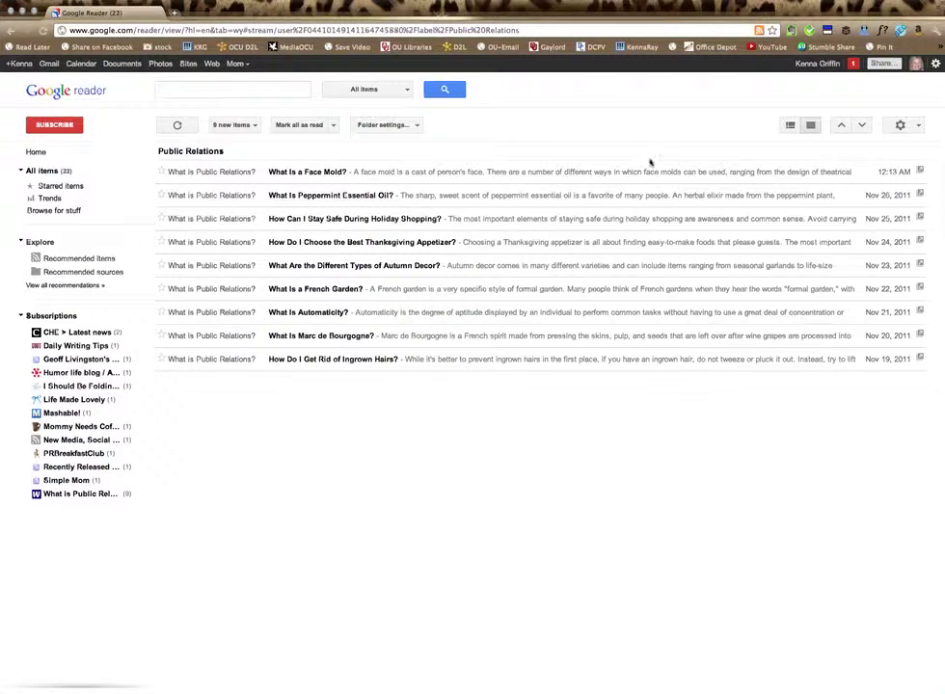
Read Humor life blog in Expanded view, then return to List view of All items.
left_click(789, 125)
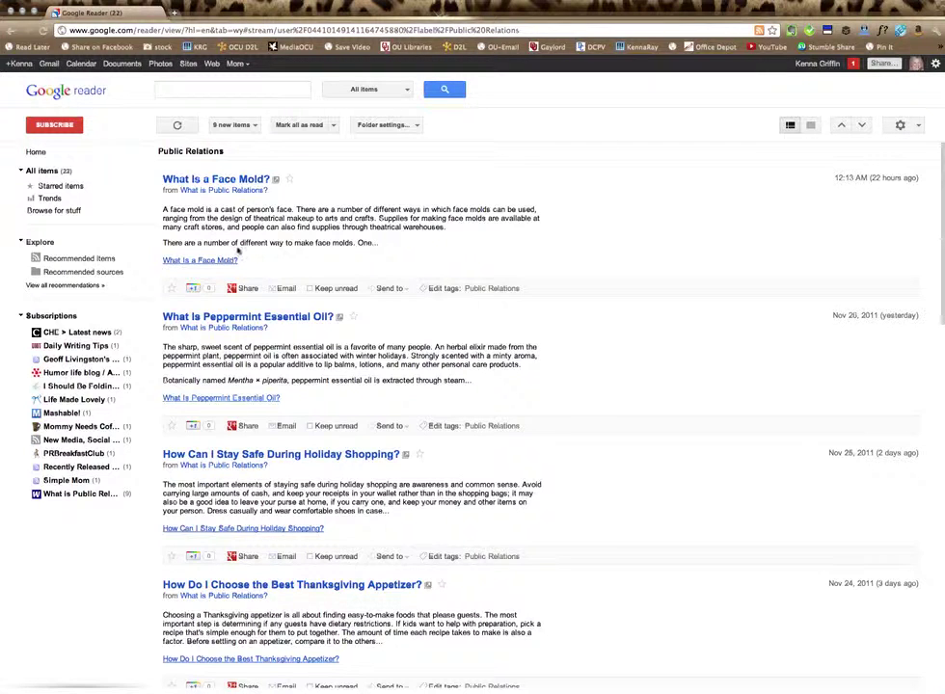
left_click(85, 373)
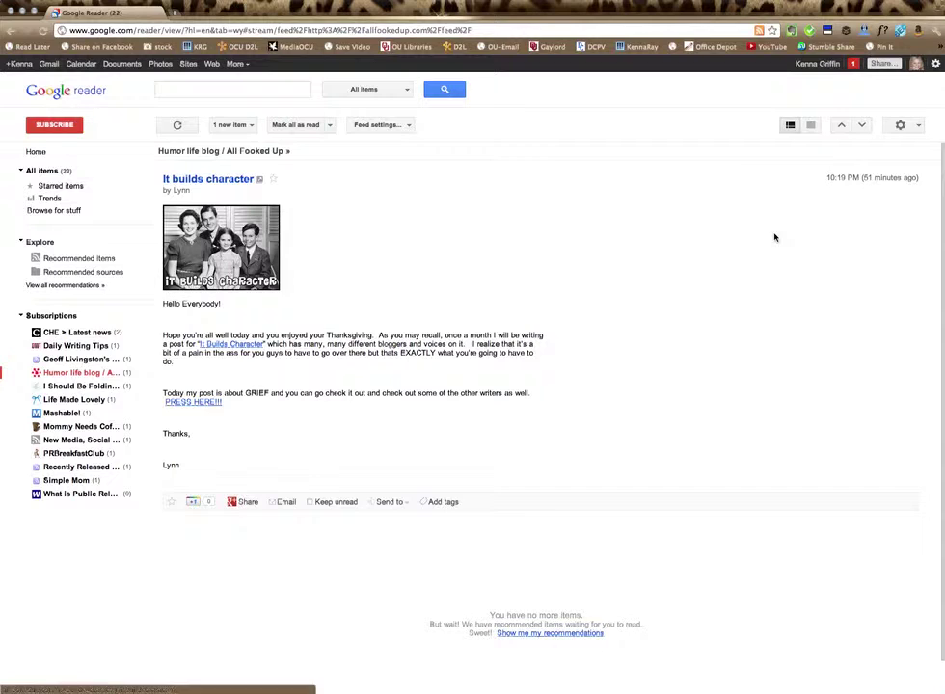
left_click(810, 126)
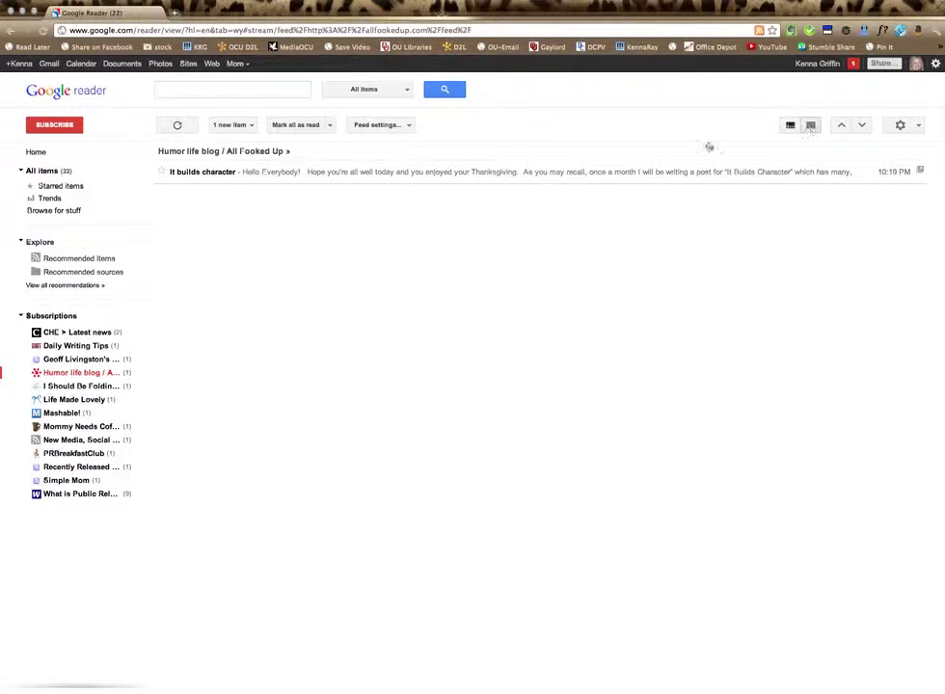
left_click(41, 177)
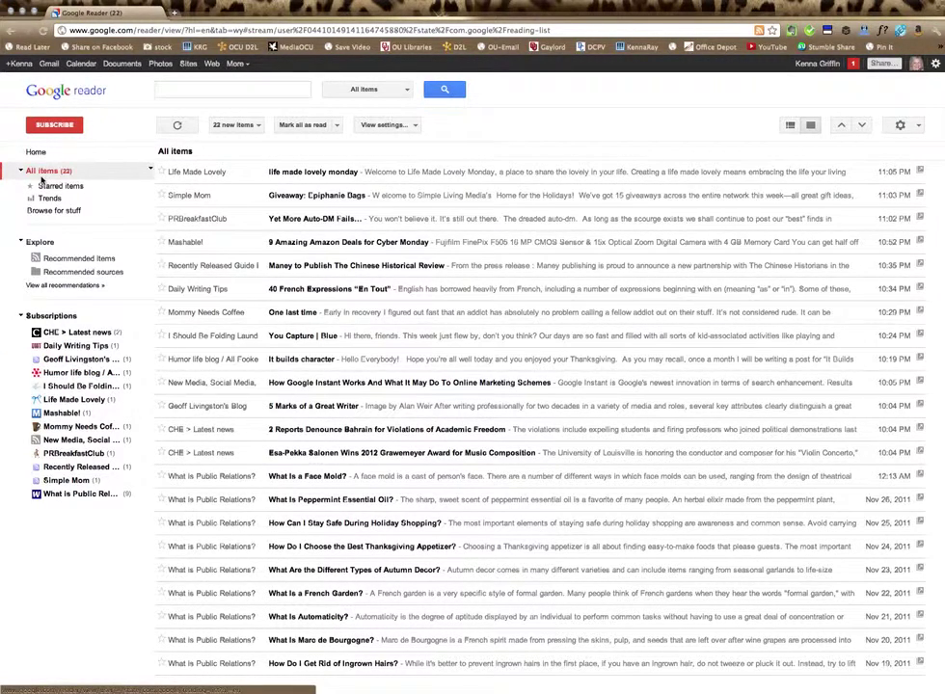
Unsubscribe from the 'What is Public Relations?' feed, confirming with OK.
left_click(147, 496)
left_click(150, 493)
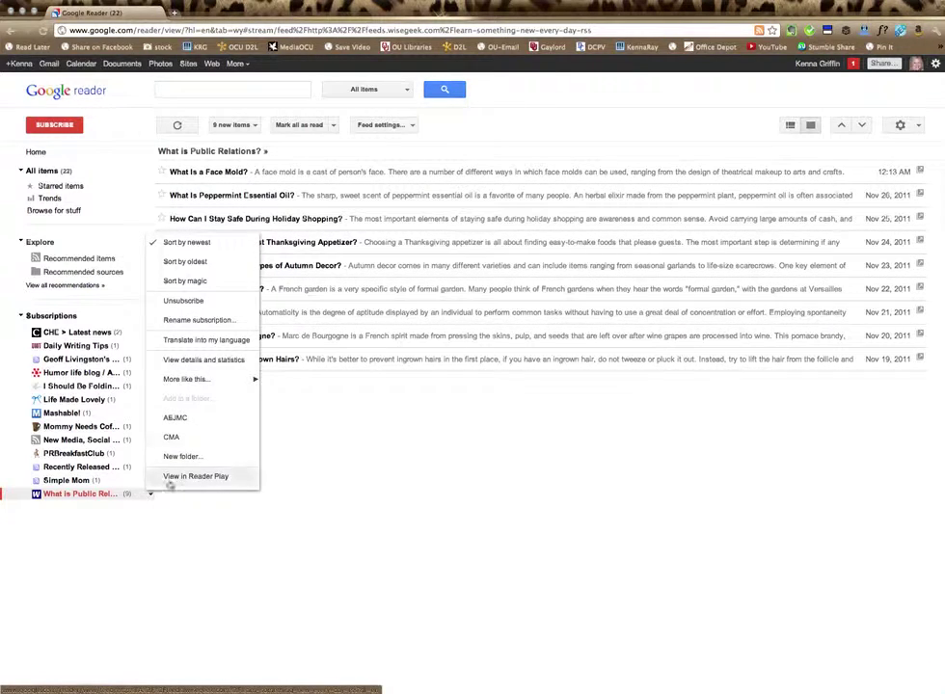
left_click(179, 302)
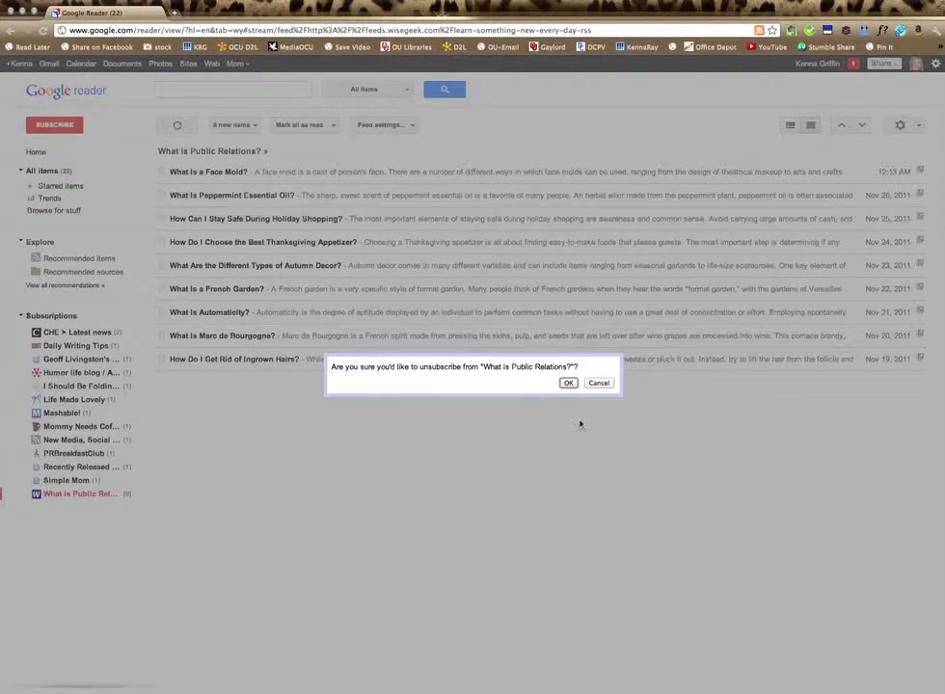
left_click(568, 383)
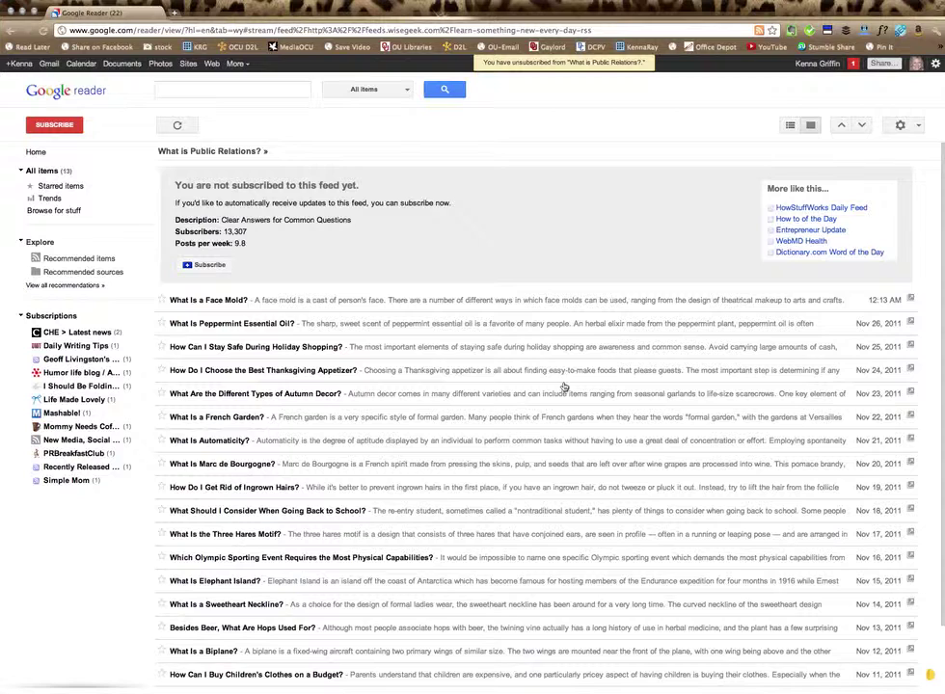
Mark all items in All items as read and open a new blank browser tab.
left_click(43, 170)
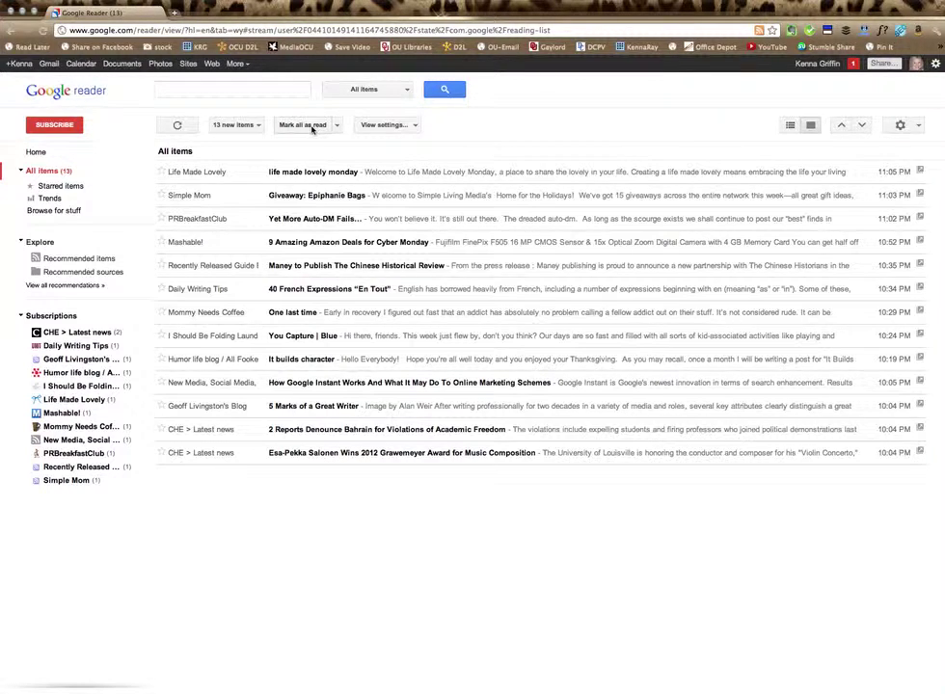
left_click(311, 125)
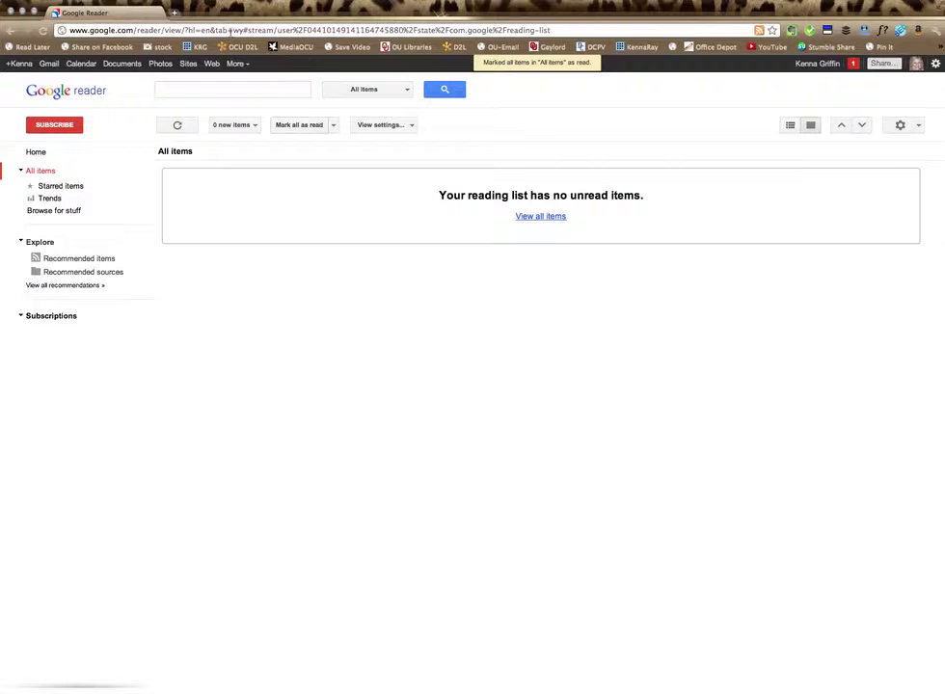
left_click(175, 12)
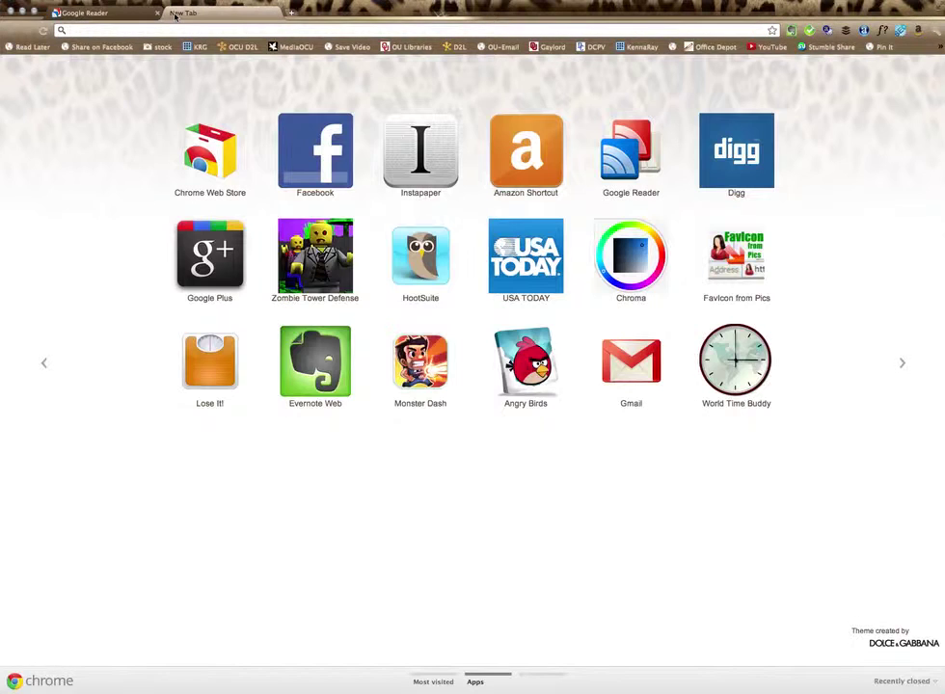
Search Google for 'public relations blogs' from the address bar and scroll the results.
type("'p")
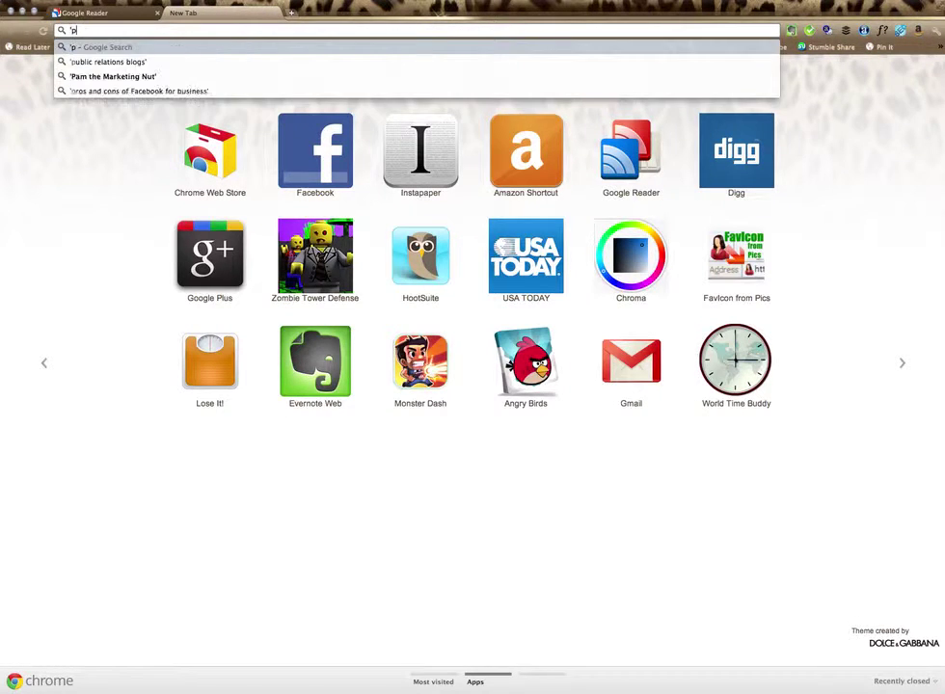
type("ublic ")
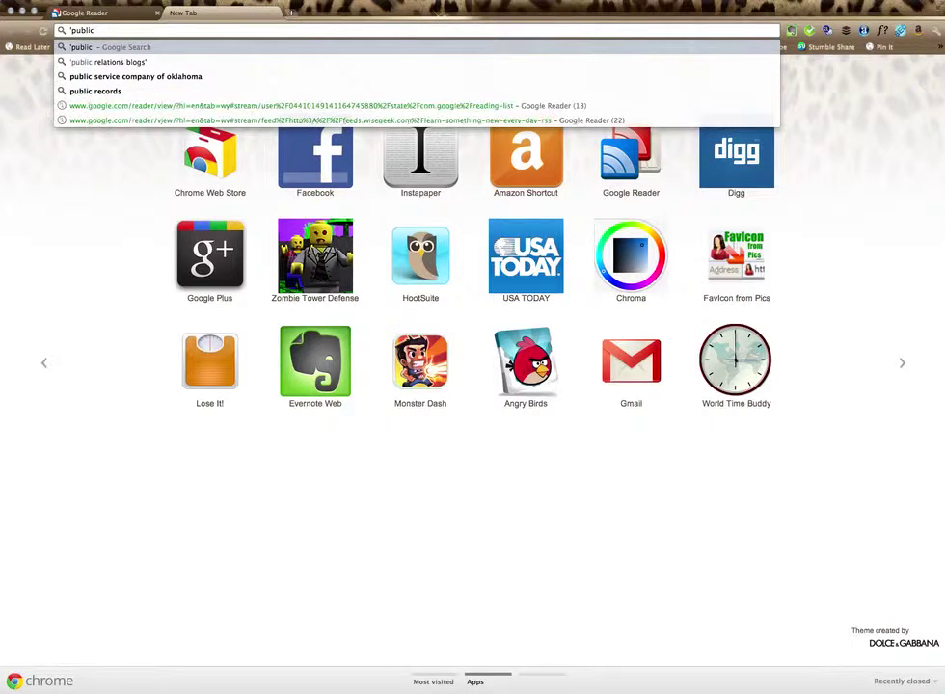
type("relations blog")
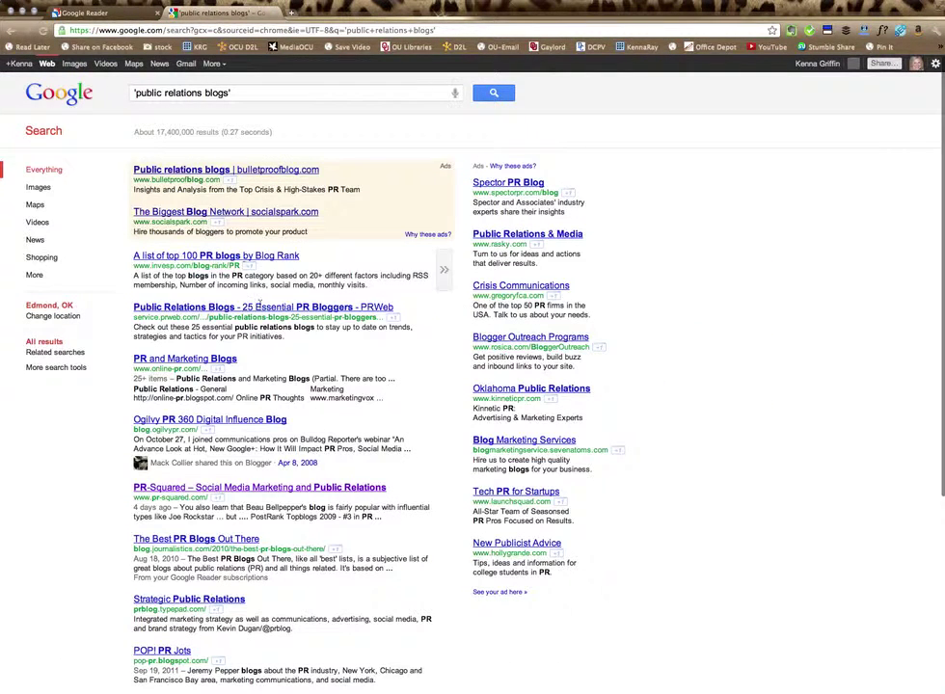
scroll(317, 379, "down", 2)
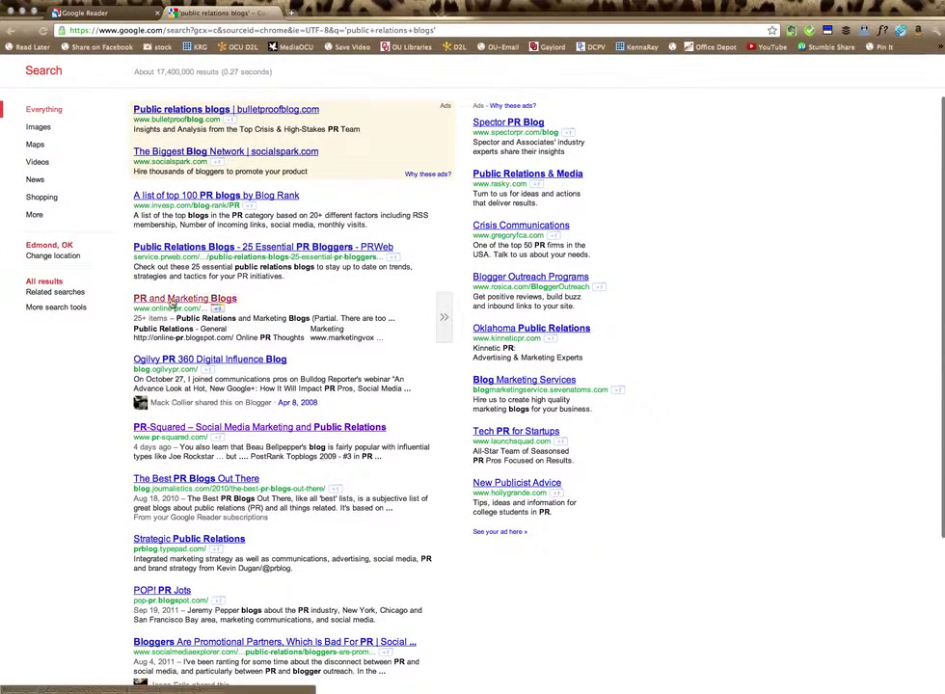
Open the PR and Marketing Blogs result and follow its steverubel link to the Steve Rubel blog.
left_click(172, 300)
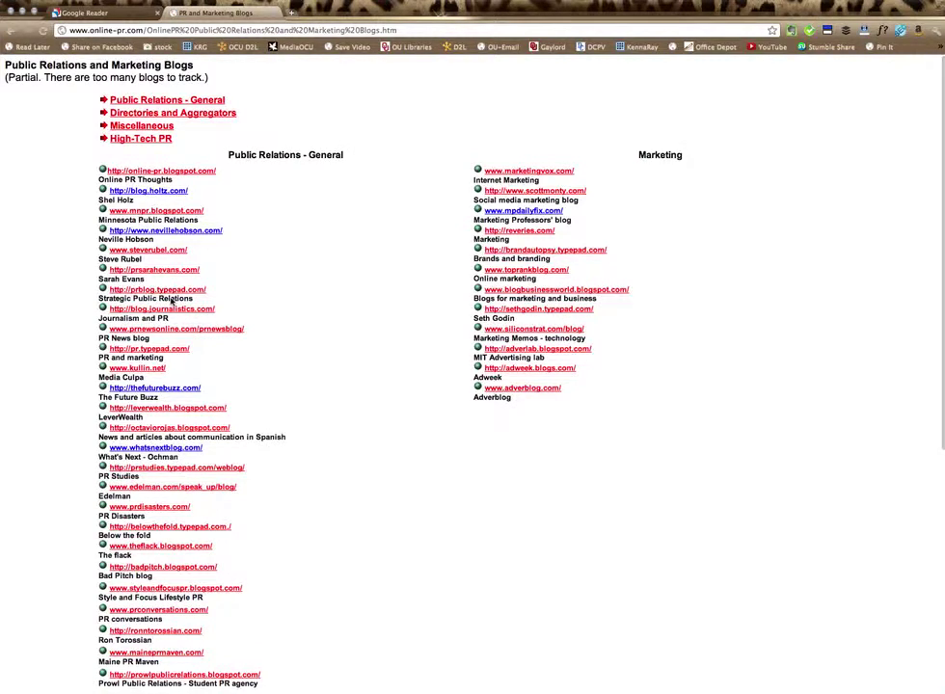
left_click(143, 253)
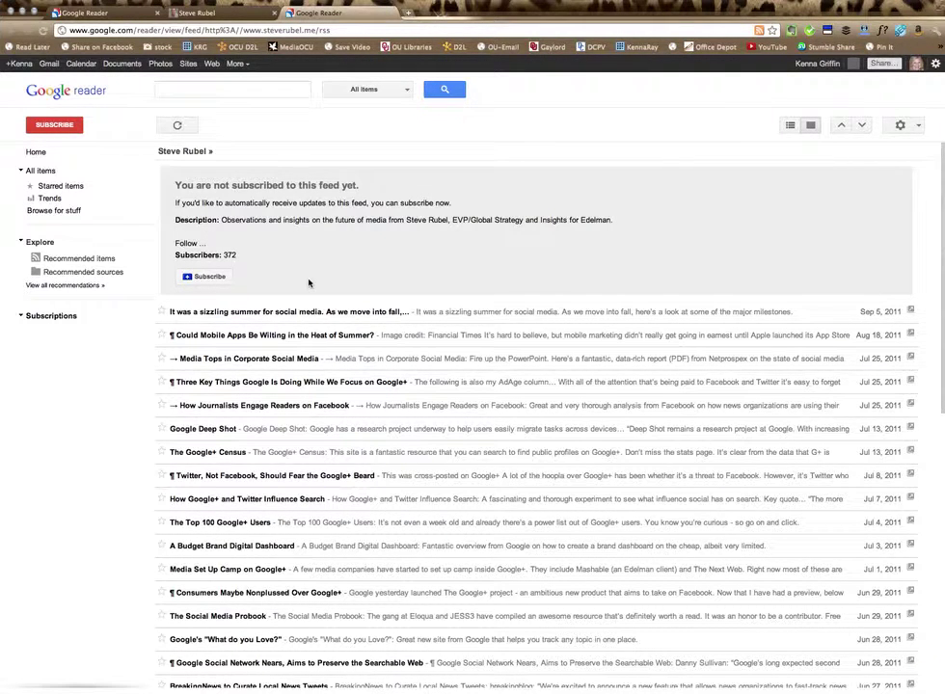
Subscribe to the Steve Rubel feed from its Google Reader preview.
left_click(198, 278)
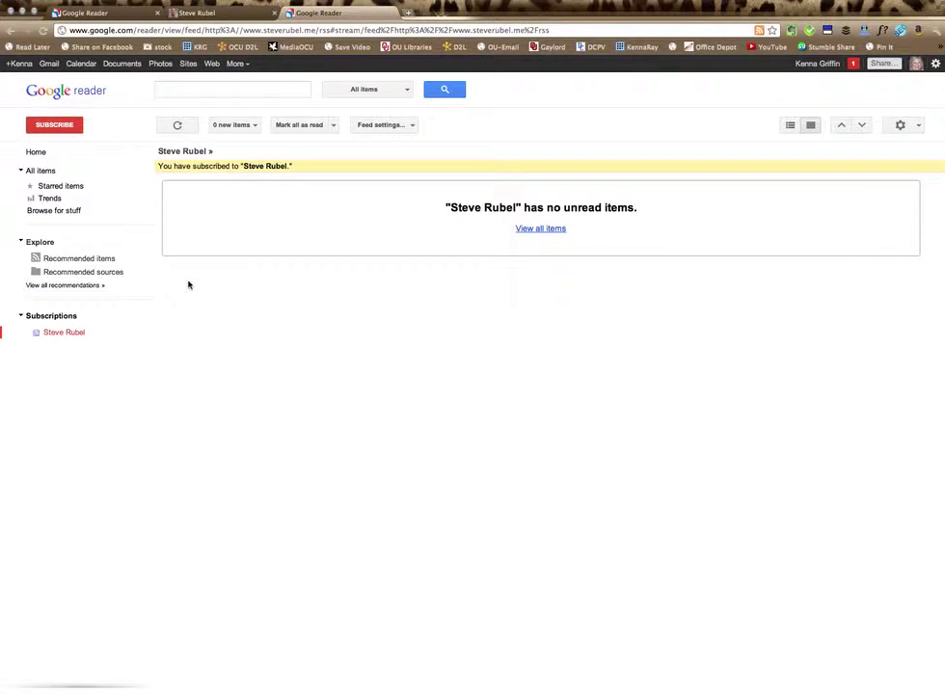
Inspect the Steve Rubel subscription menu's 'More like this...' option, then return to the Steve Rubel blog tab.
left_click(151, 333)
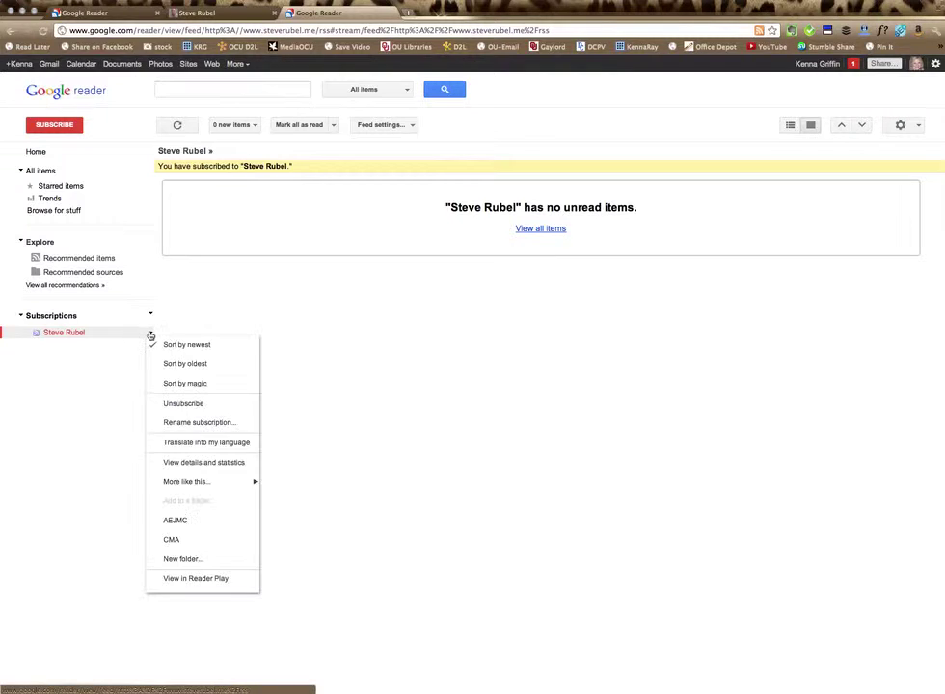
mouse_move(174, 484)
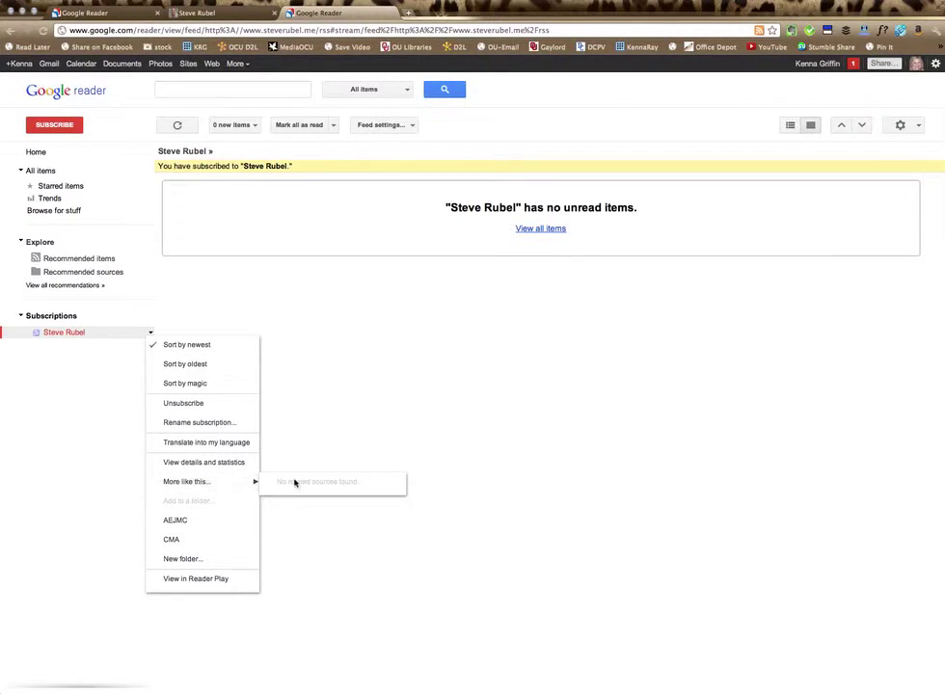
left_click(72, 333)
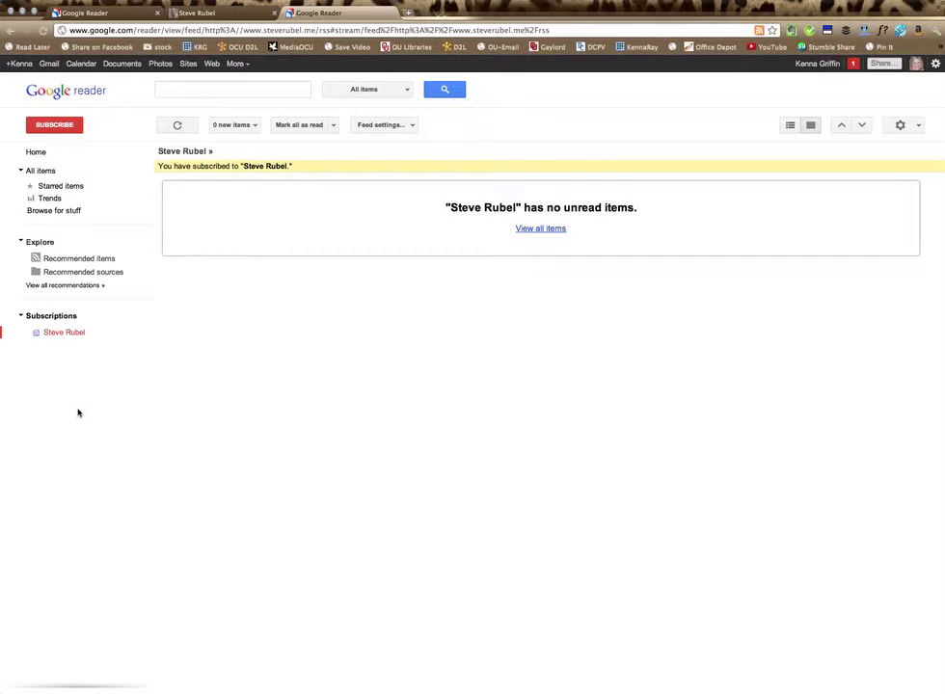
left_click(222, 13)
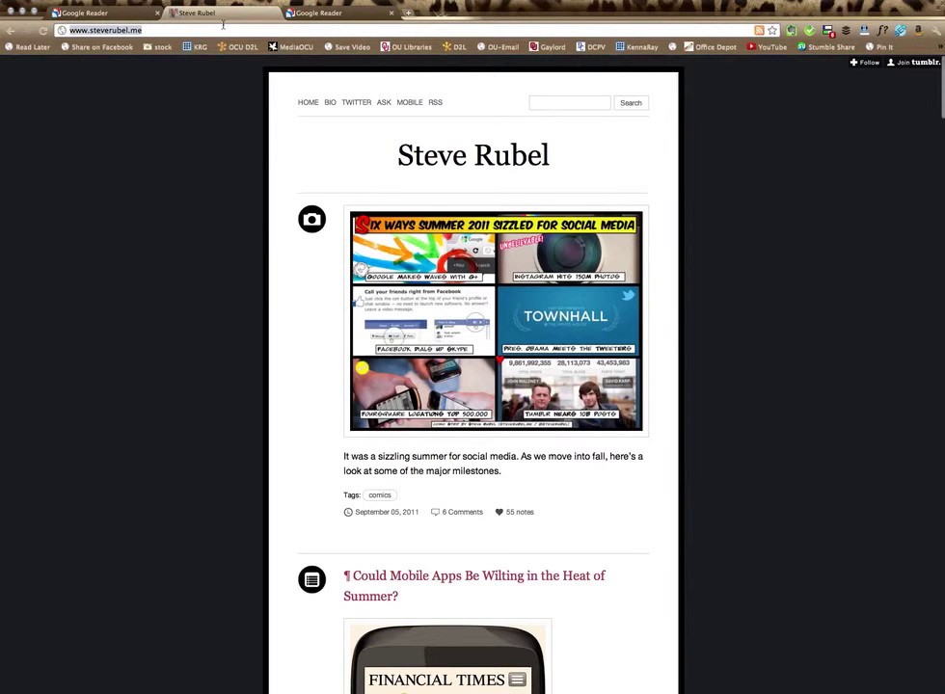